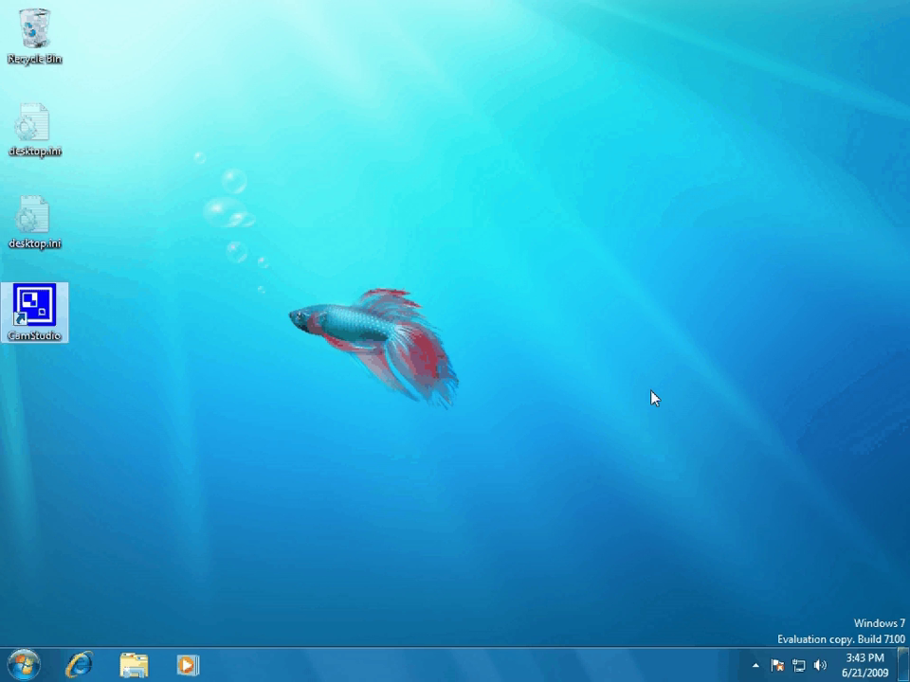
Open Task Manager, examine its Processes and Performance views for CPU and memory usage, and close it
right_click(537, 672)
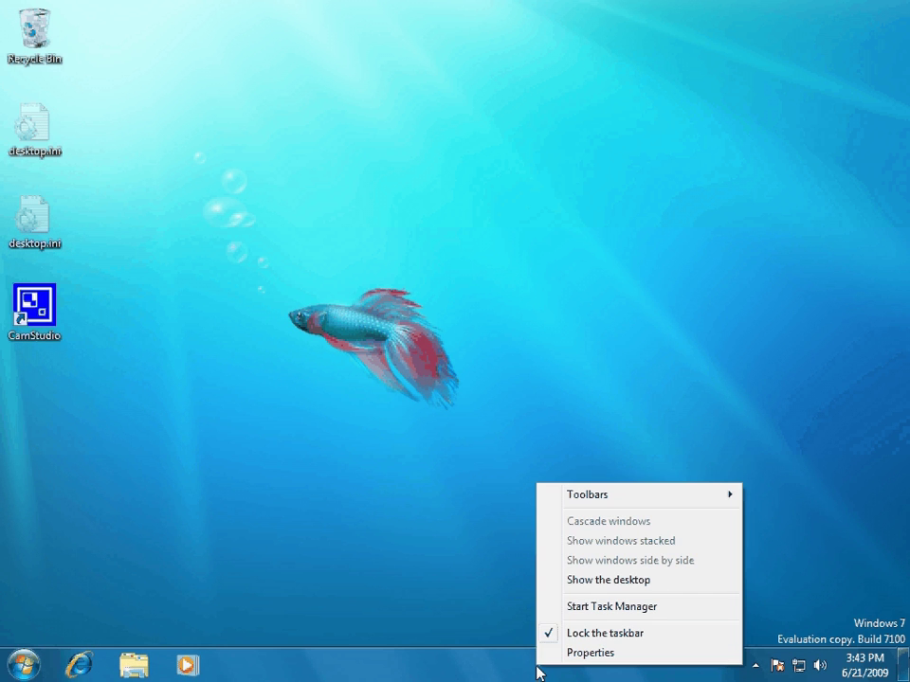
click(573, 607)
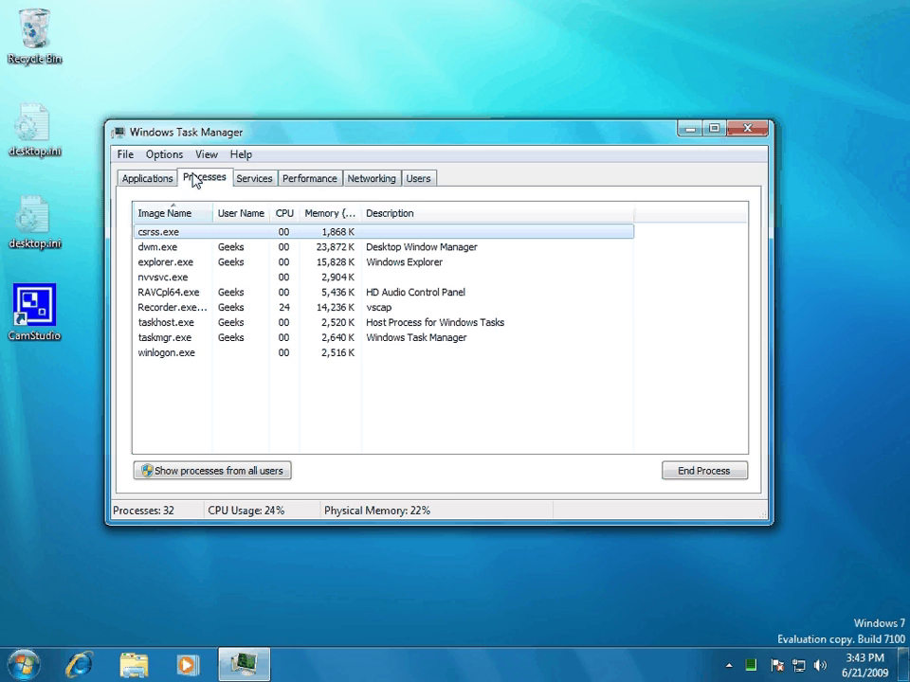
click(332, 185)
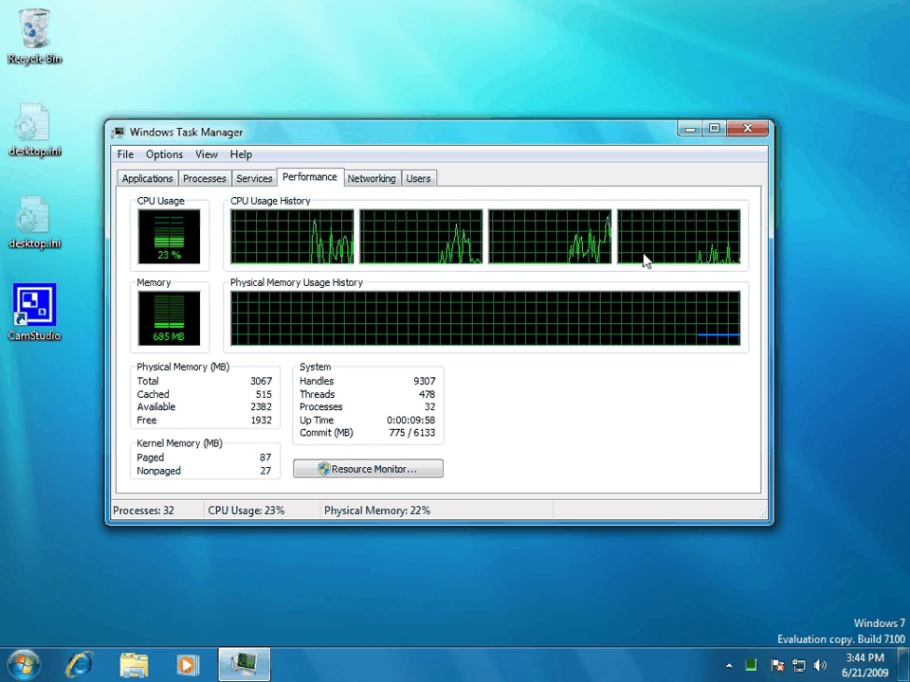
click(170, 157)
mouse_move(207, 159)
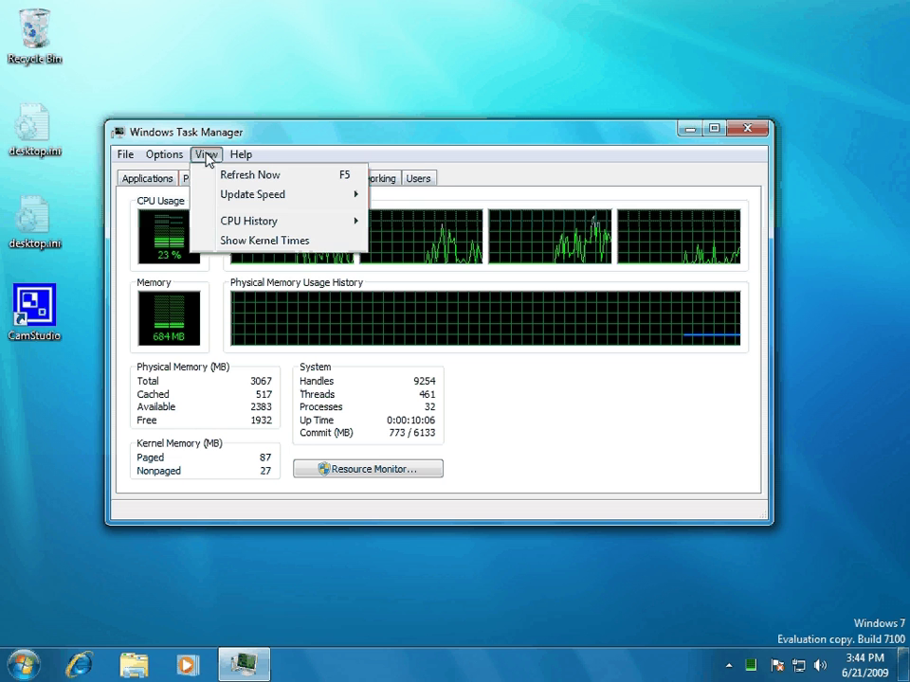
mouse_move(238, 154)
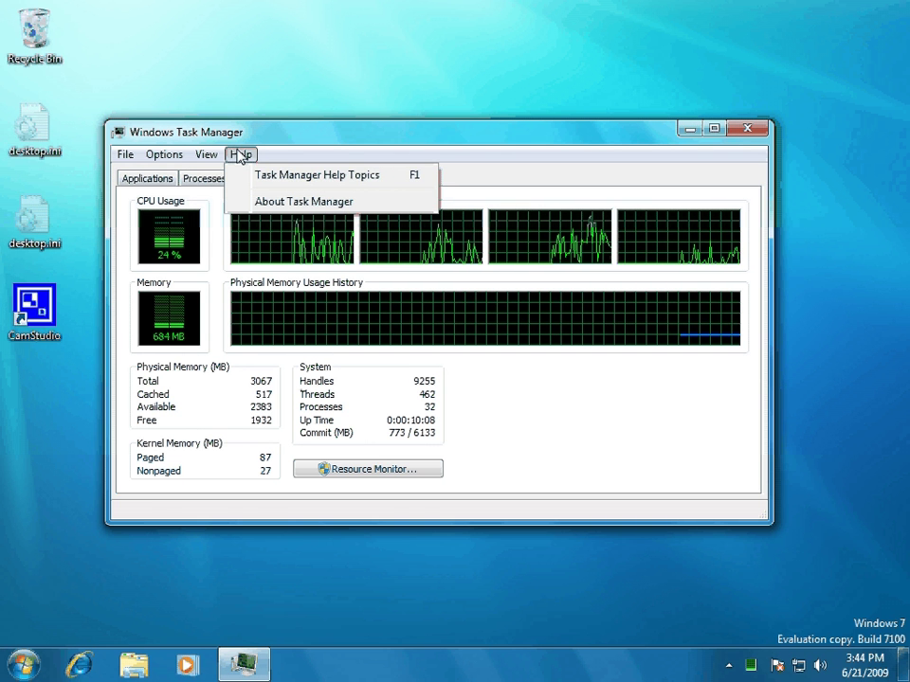
click(331, 133)
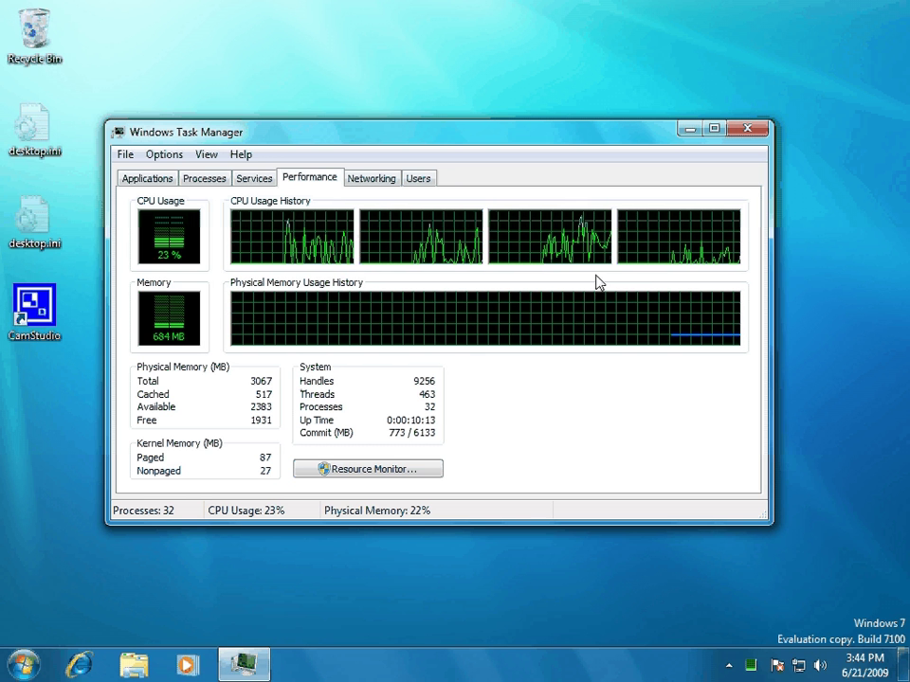
click(747, 130)
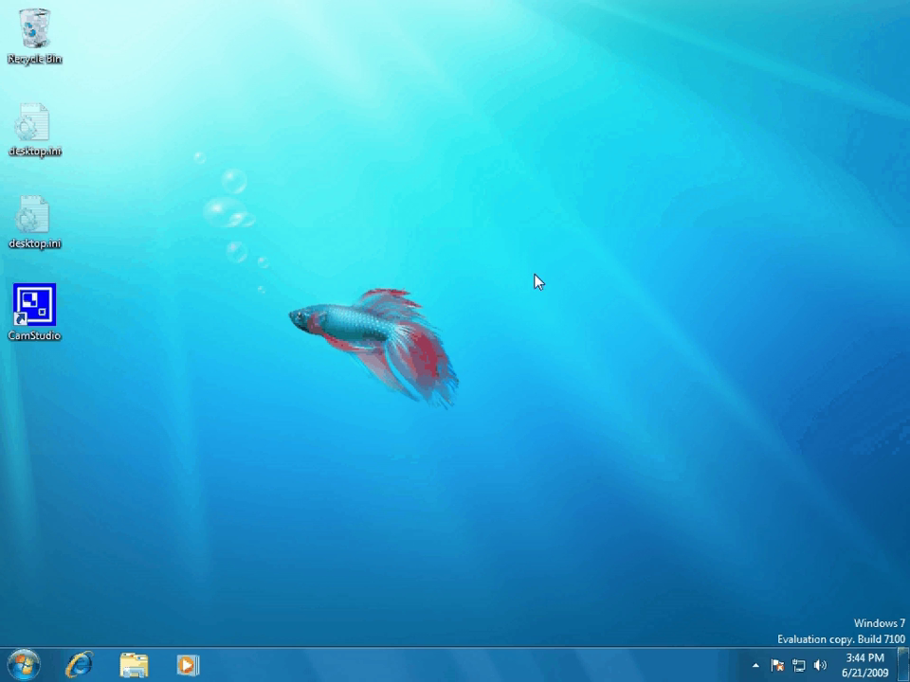
Launch Virtual Windows XP from the Windows Virtual PC program group
click(25, 665)
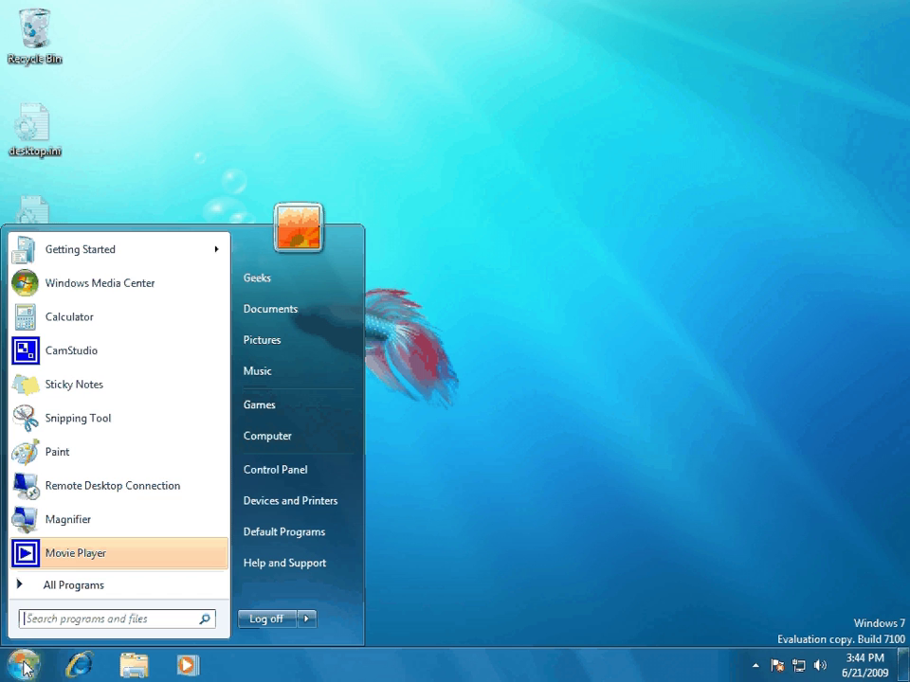
click(73, 588)
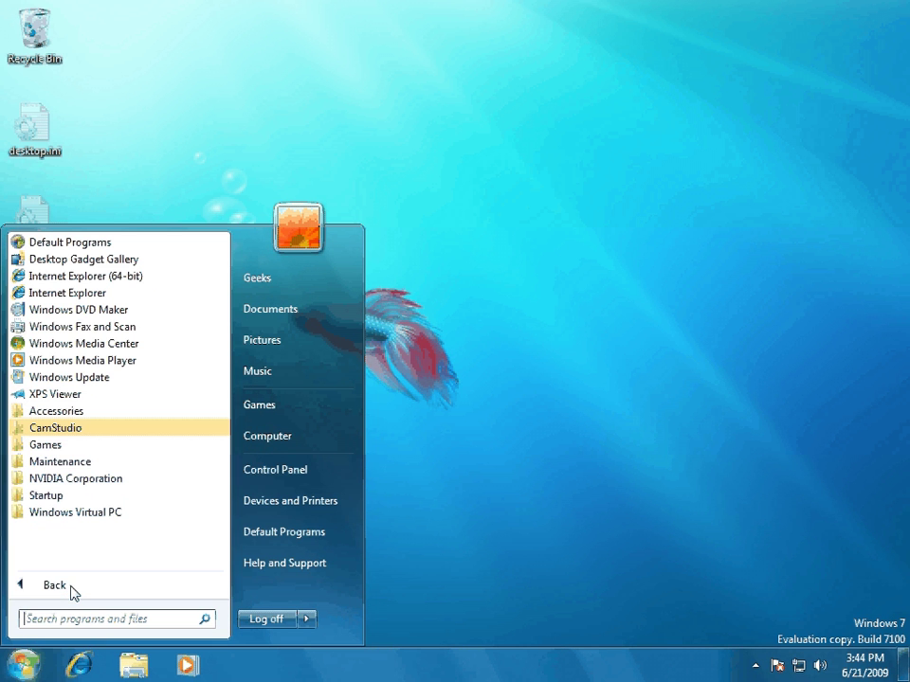
click(76, 512)
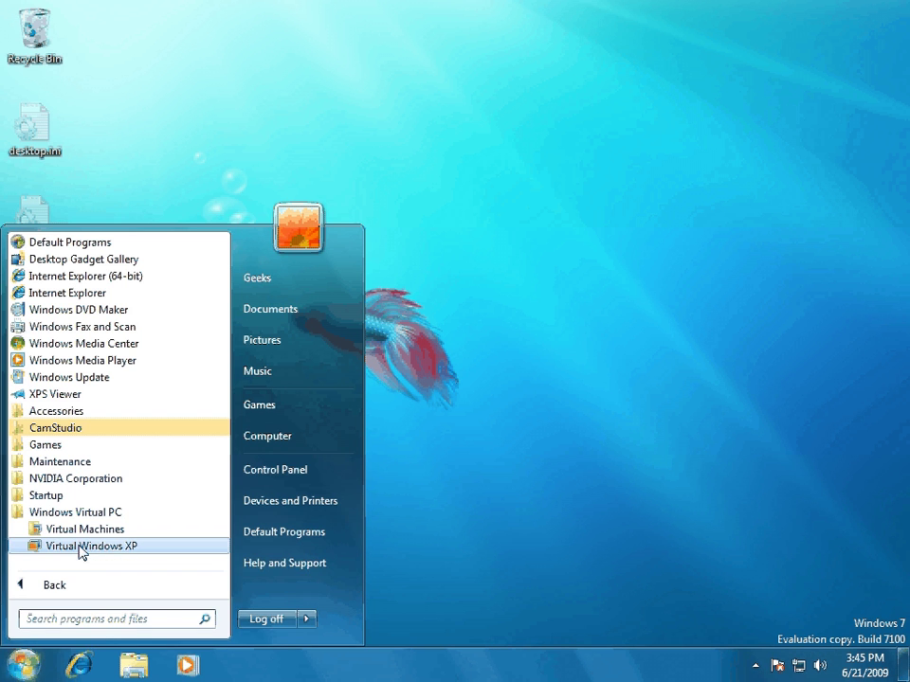
click(81, 547)
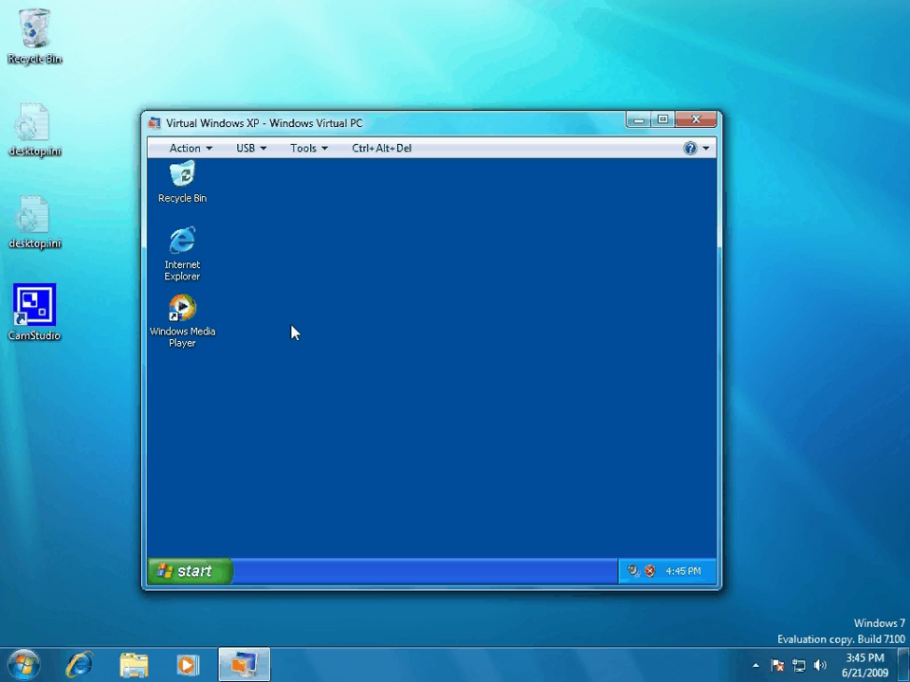
View the XP virtual machine full screen, check its USB device list, and return it to a window placed slightly higher on the desktop
click(180, 149)
click(184, 171)
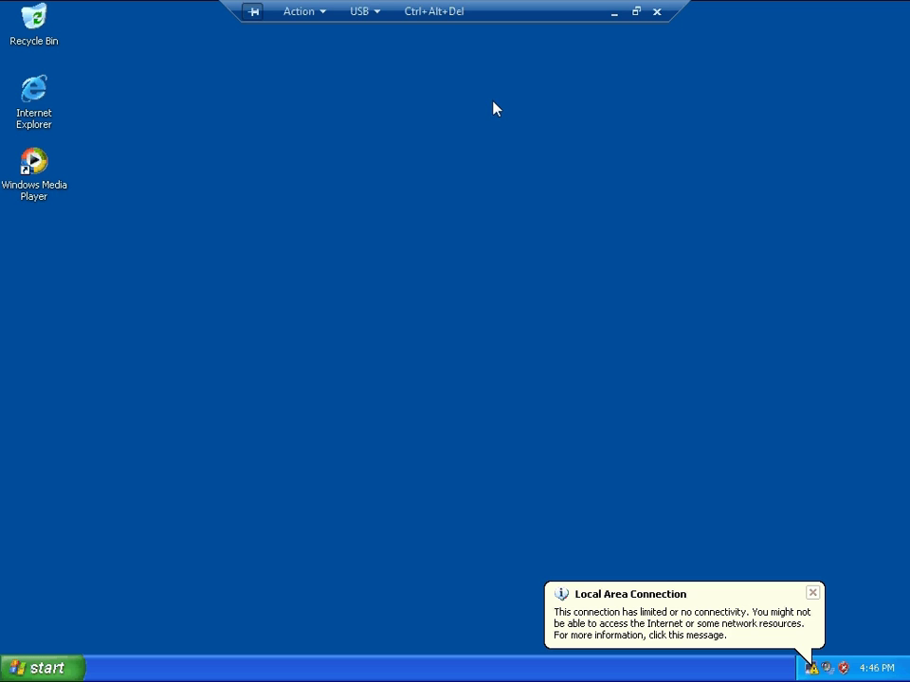
click(356, 13)
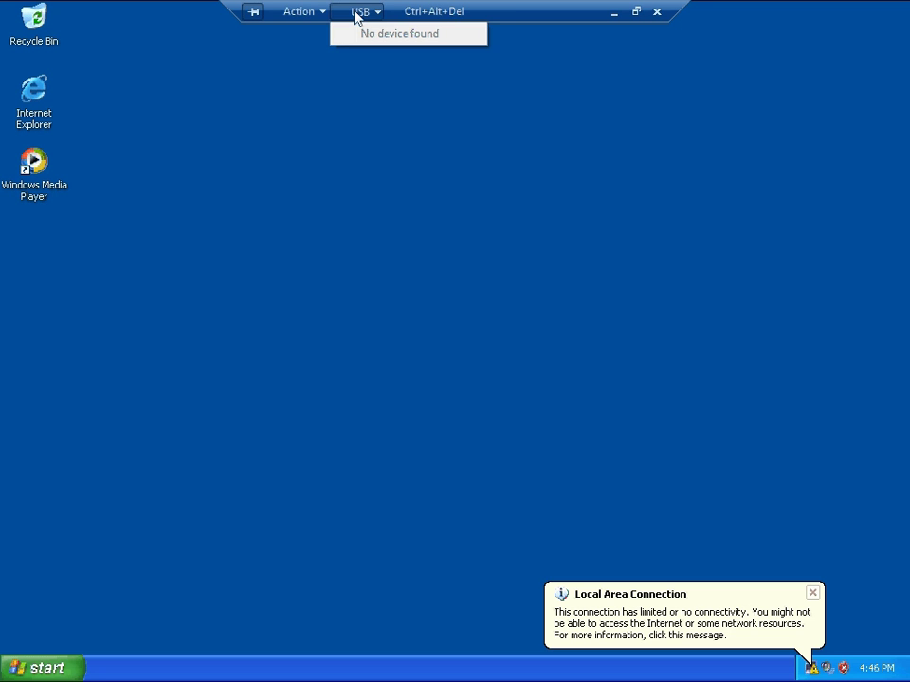
click(356, 14)
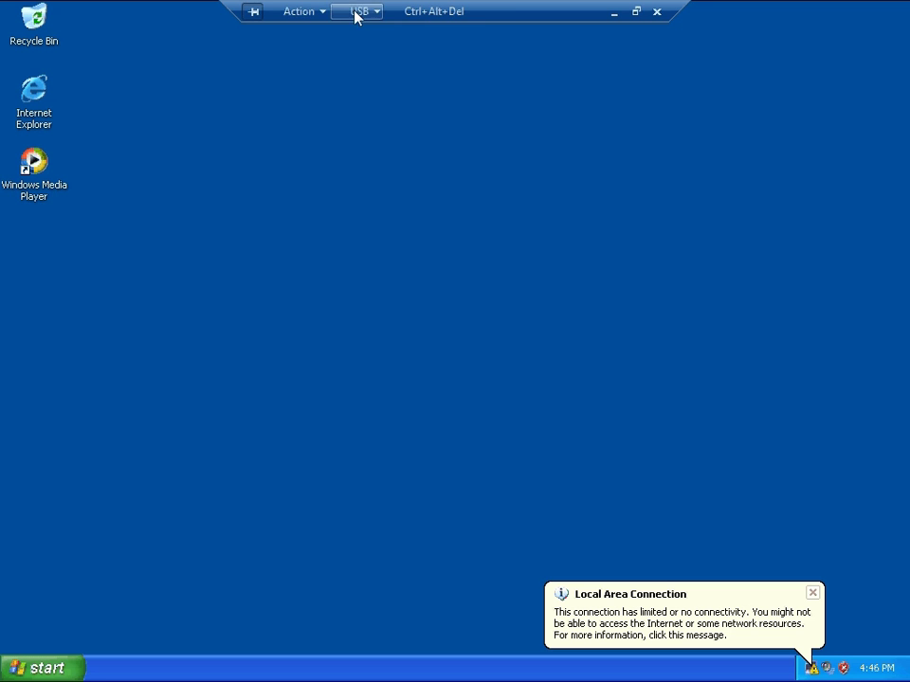
click(298, 14)
click(299, 13)
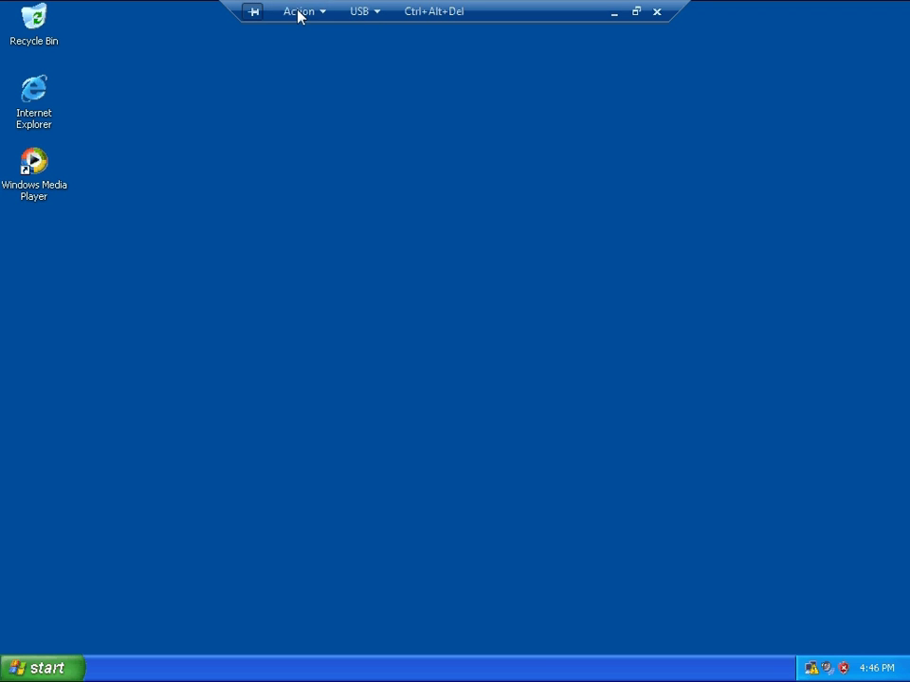
click(636, 14)
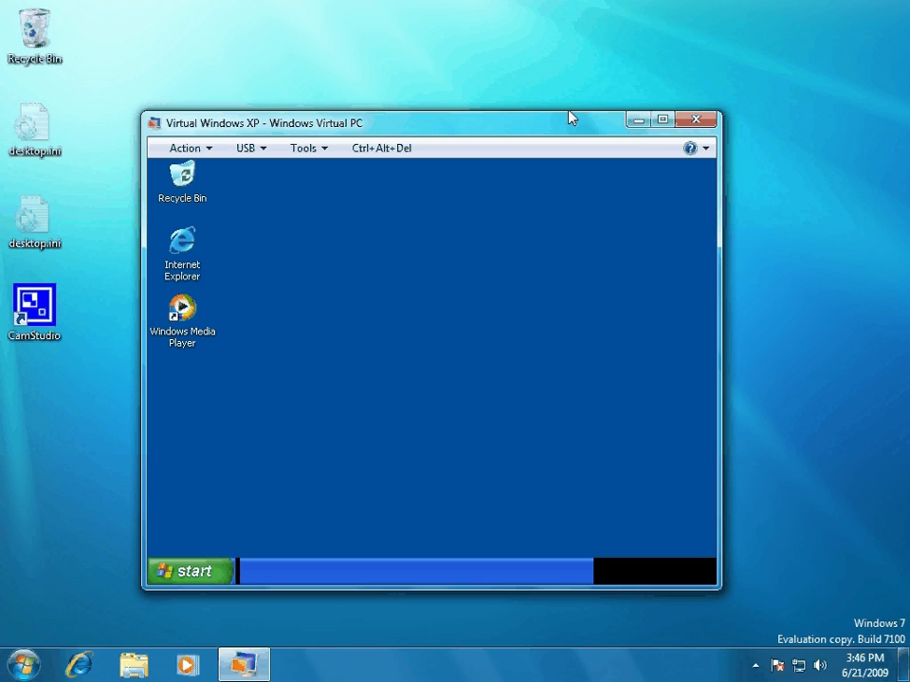
drag(560, 126, 554, 81)
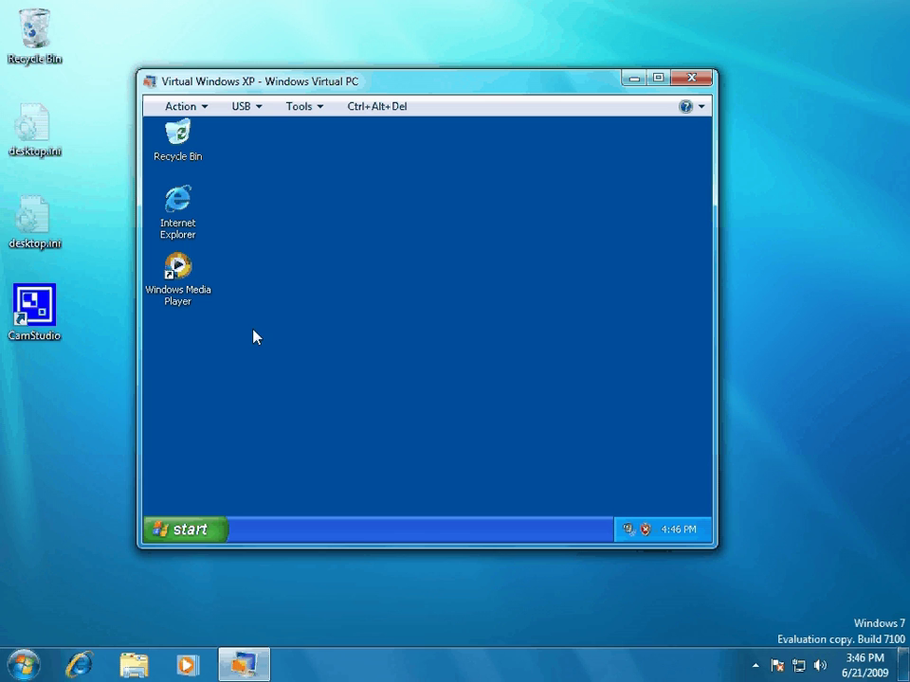
Open the Virtual Machines folder of Windows Virtual PC and widen its Name column to read the full file names
click(17, 672)
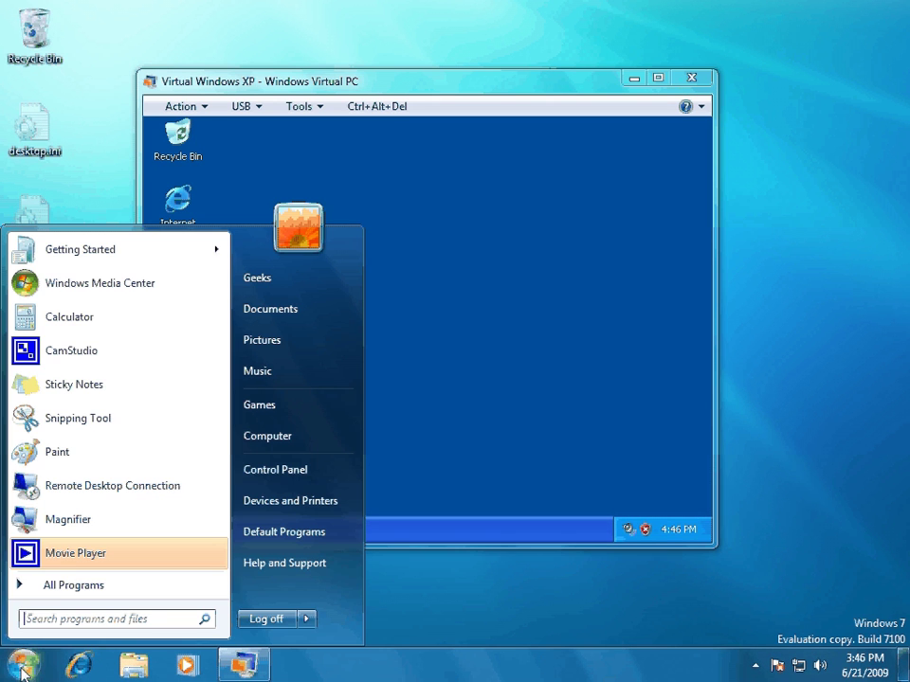
click(73, 589)
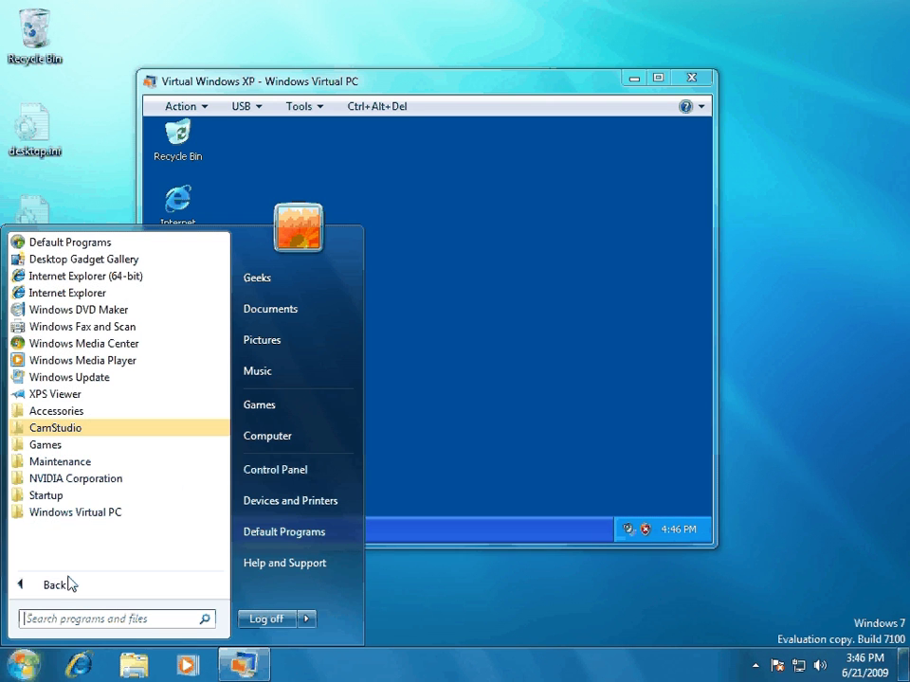
click(65, 512)
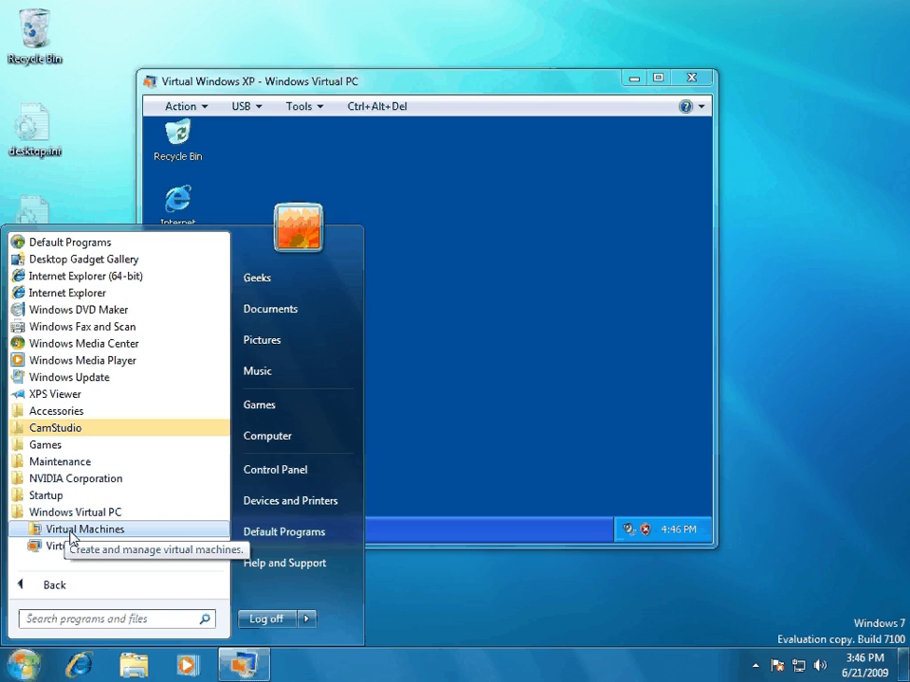
click(70, 530)
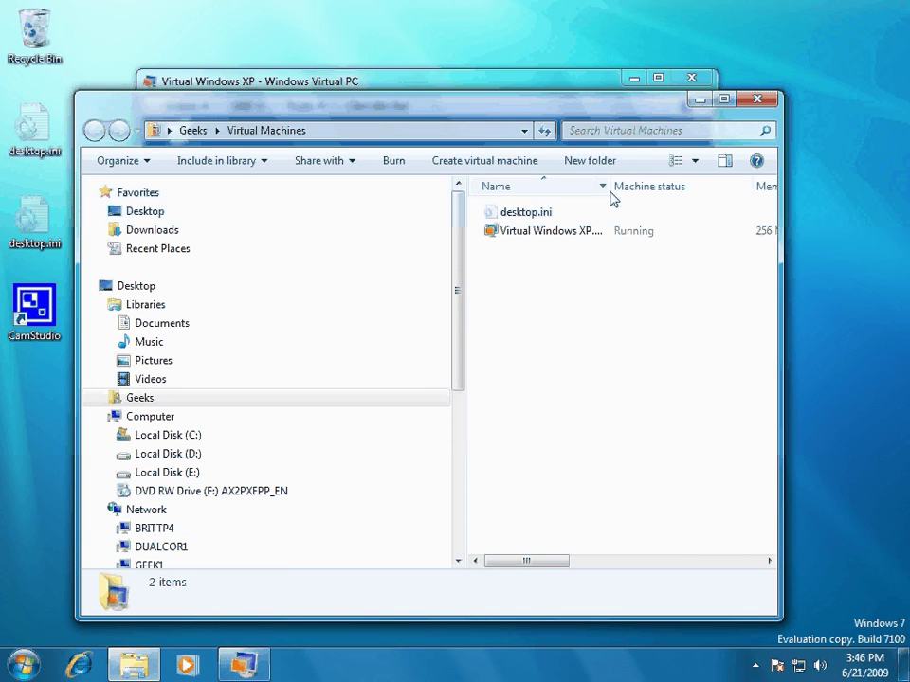
drag(611, 195, 674, 196)
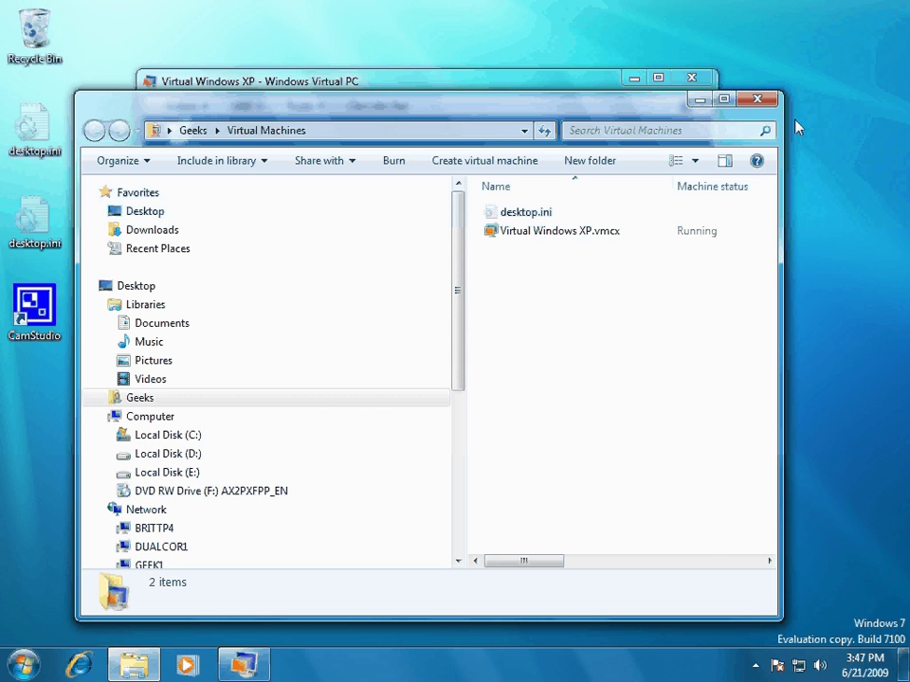
Close the Virtual Machines folder and the Virtual Windows XP machine
click(756, 101)
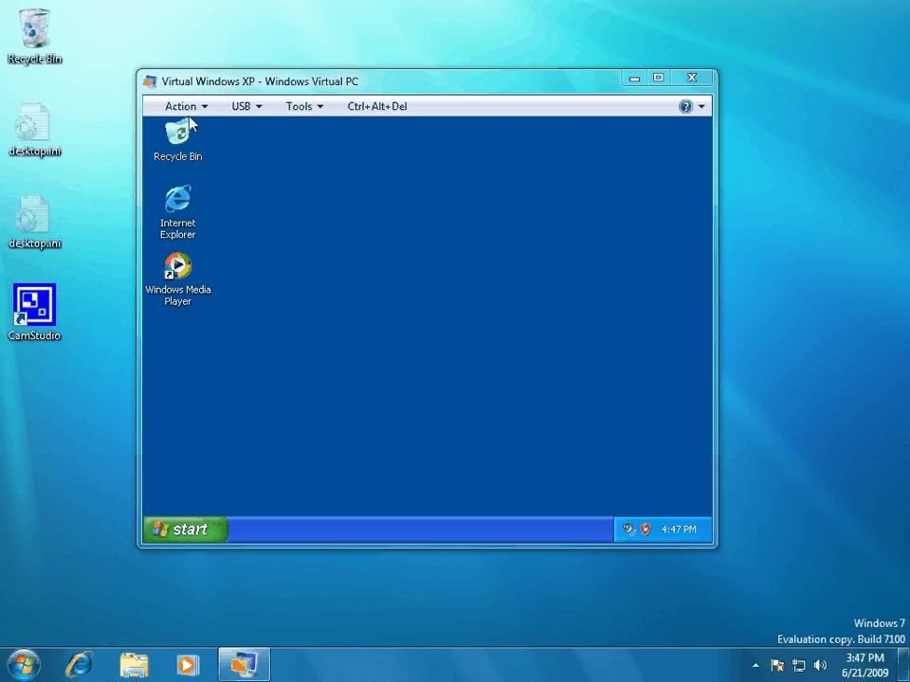
click(185, 109)
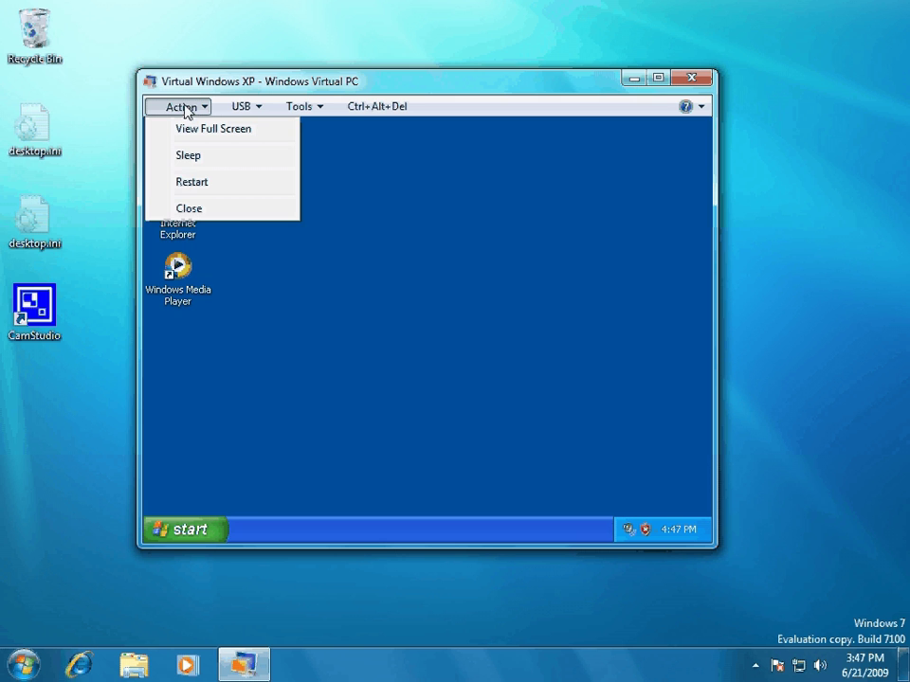
click(191, 214)
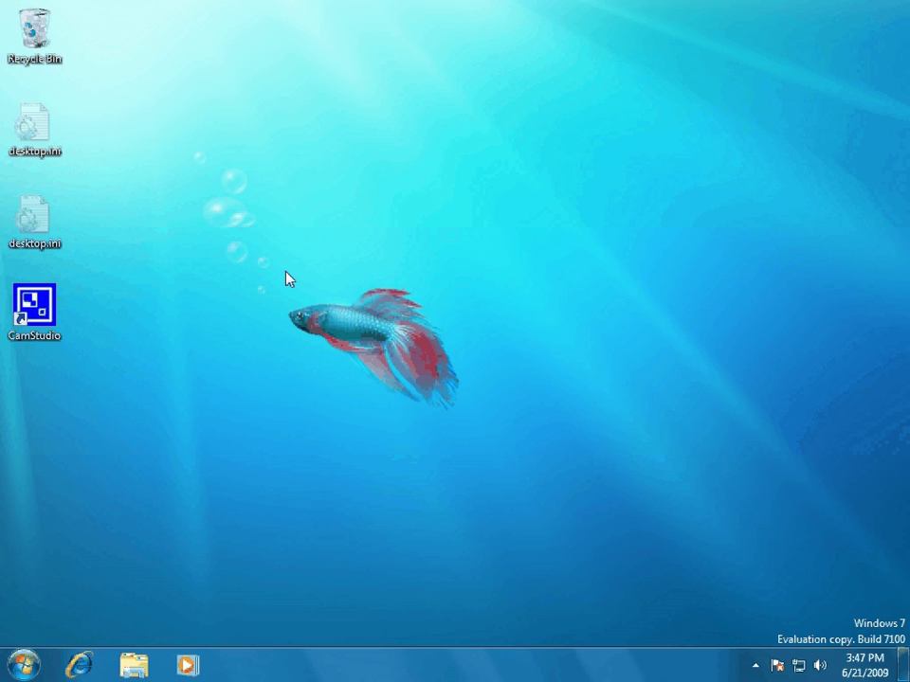
Open the Downloads folder in a maximized Windows Explorer window and widen its Name column
key(super+e)
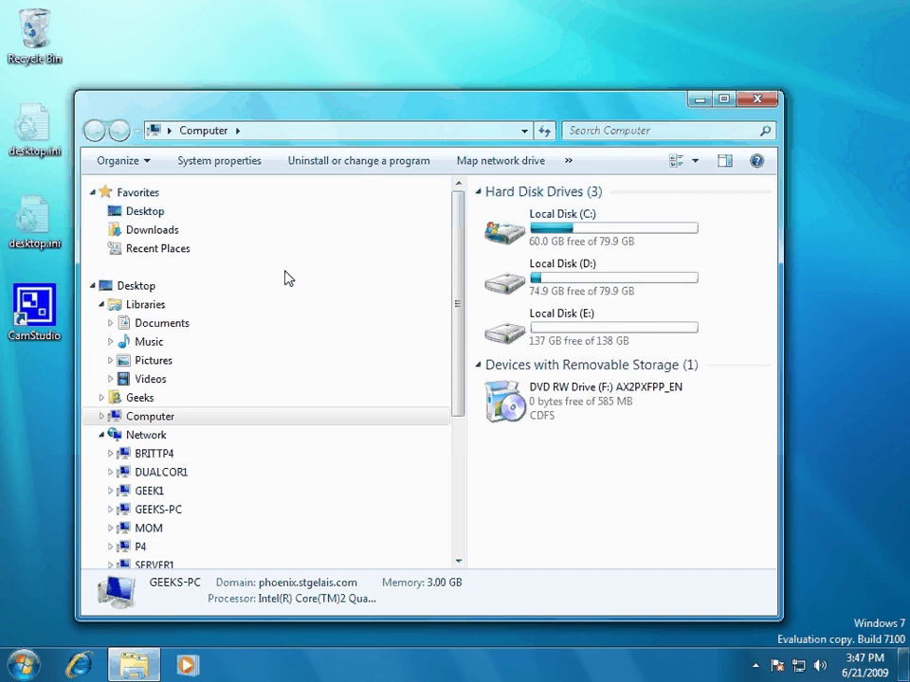
click(163, 234)
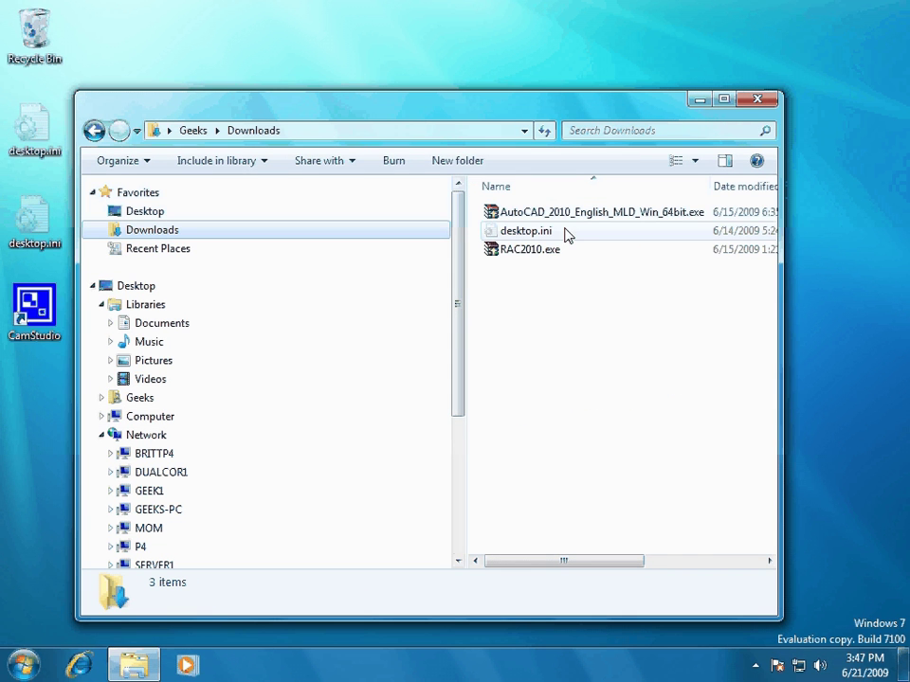
click(724, 99)
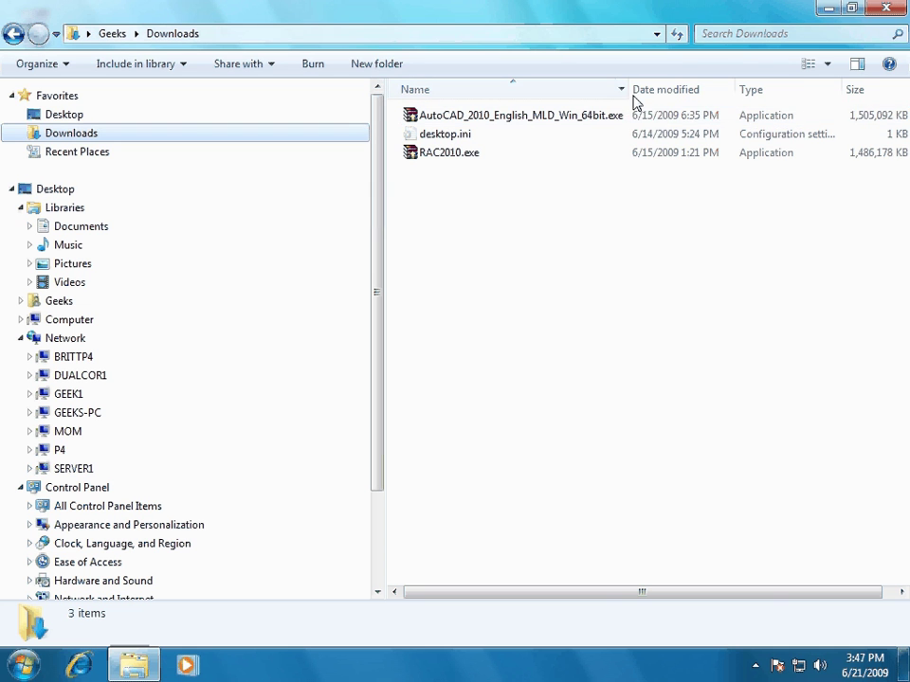
drag(628, 96, 764, 102)
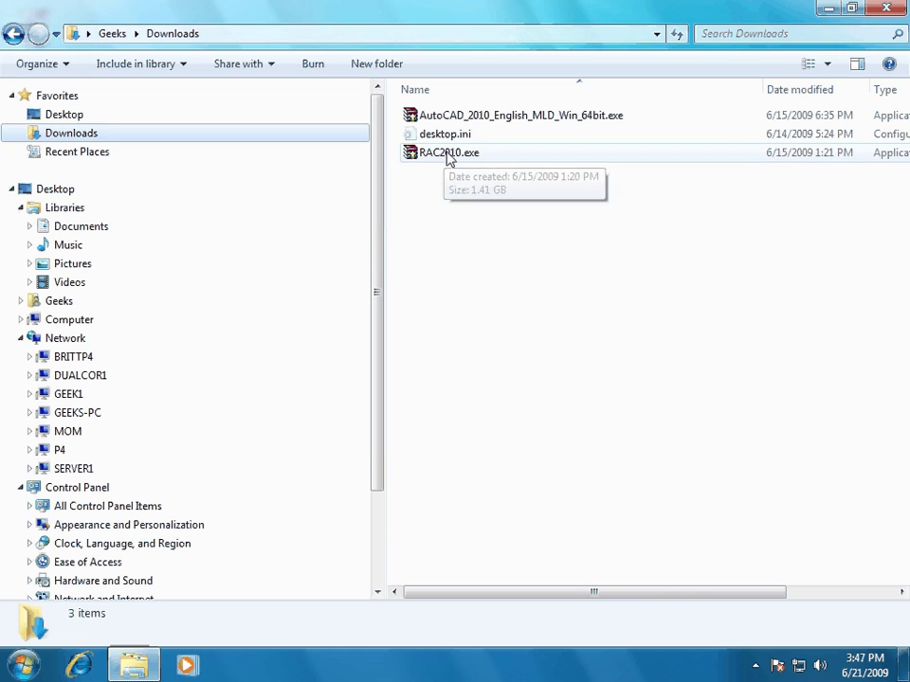
Expand the network computer DUALCOR1 in the folder tree, signing in with the account user name and password
scroll(383, 322, down, 3)
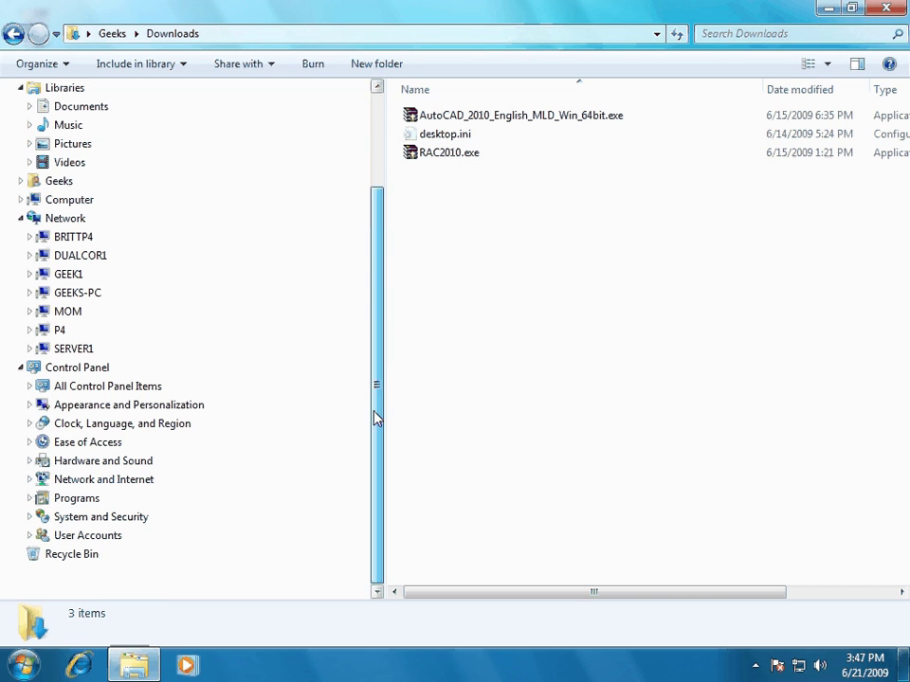
click(25, 255)
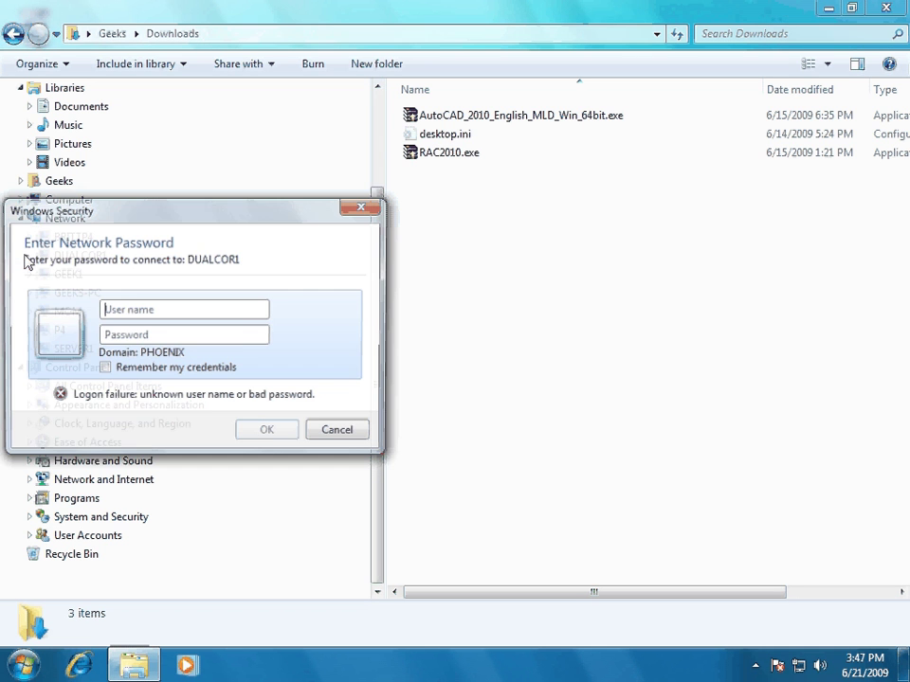
click(155, 315)
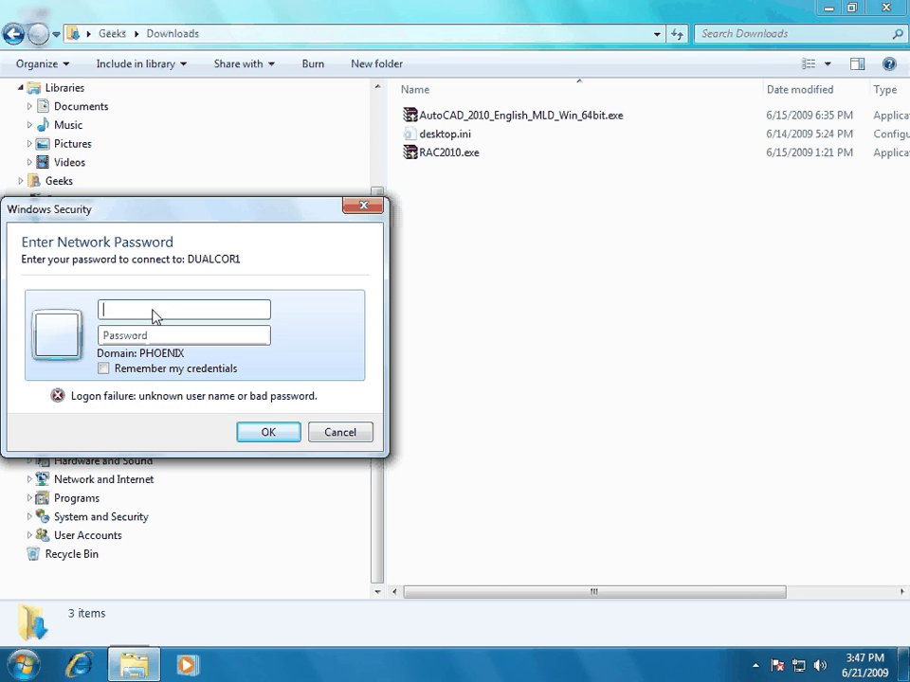
text(S)
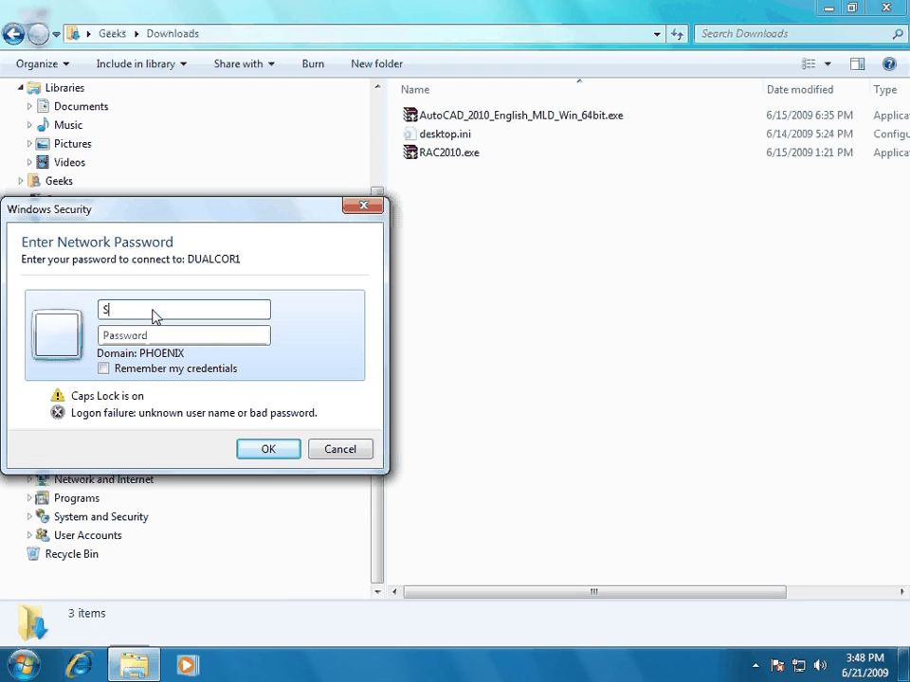
text(cott)
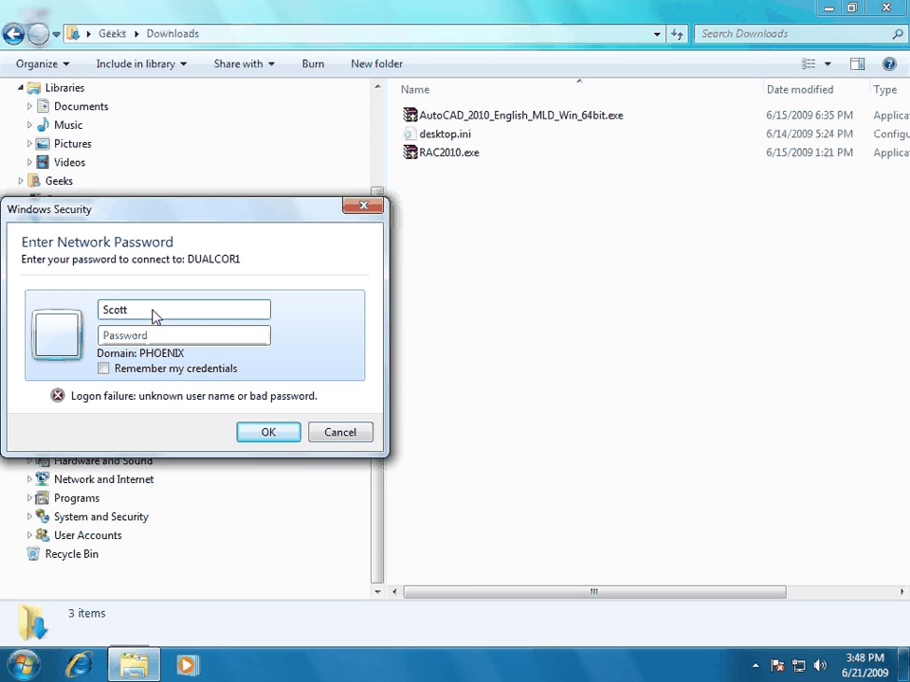
key(Tab)
text(*********)
key(Return)
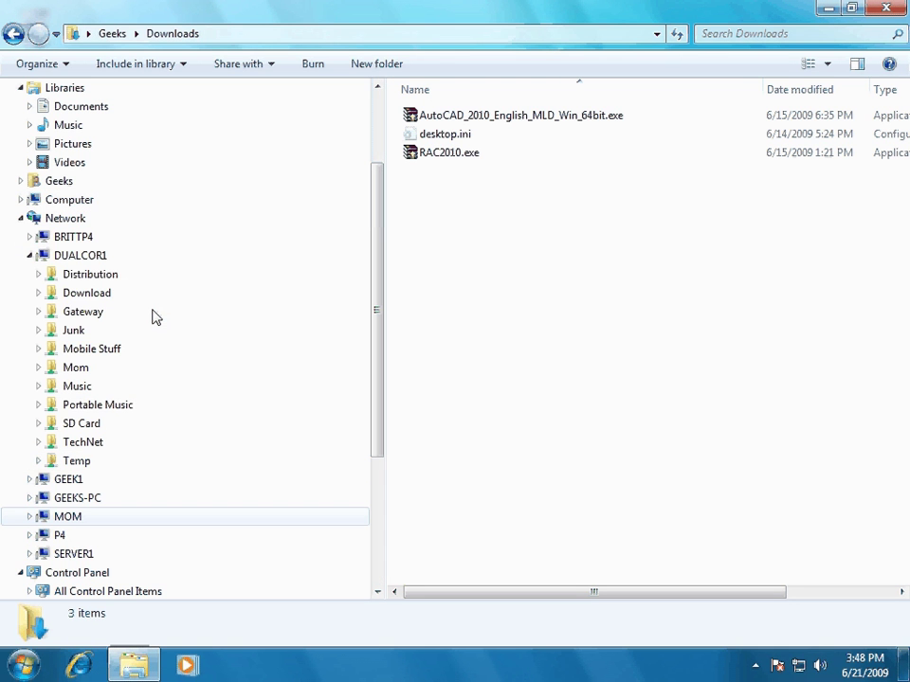
Open the Download share on DUALCOR1, sort its contents by date modified with the newest first, and close the window
click(77, 300)
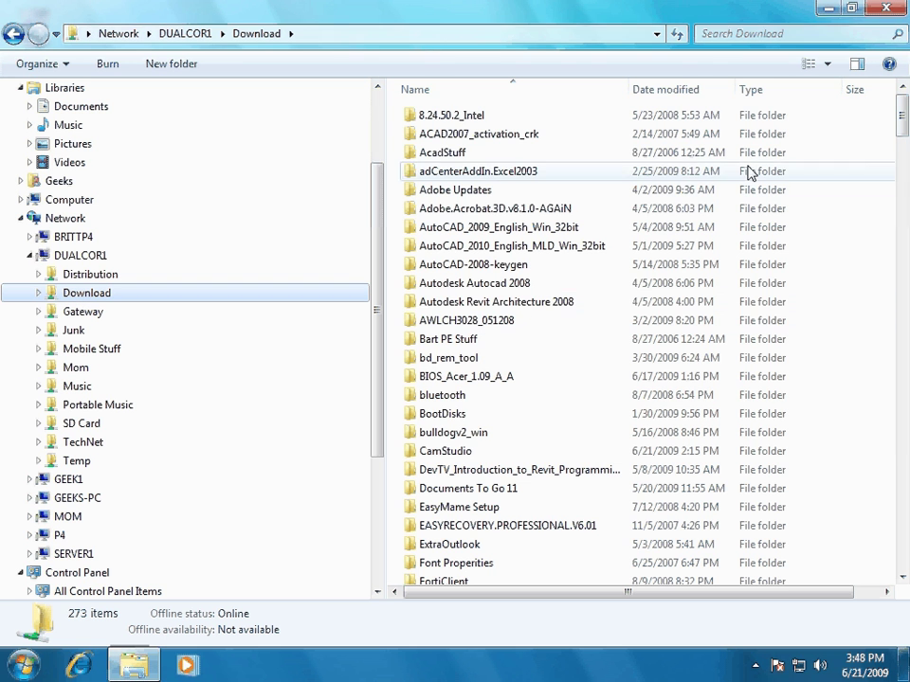
click(677, 95)
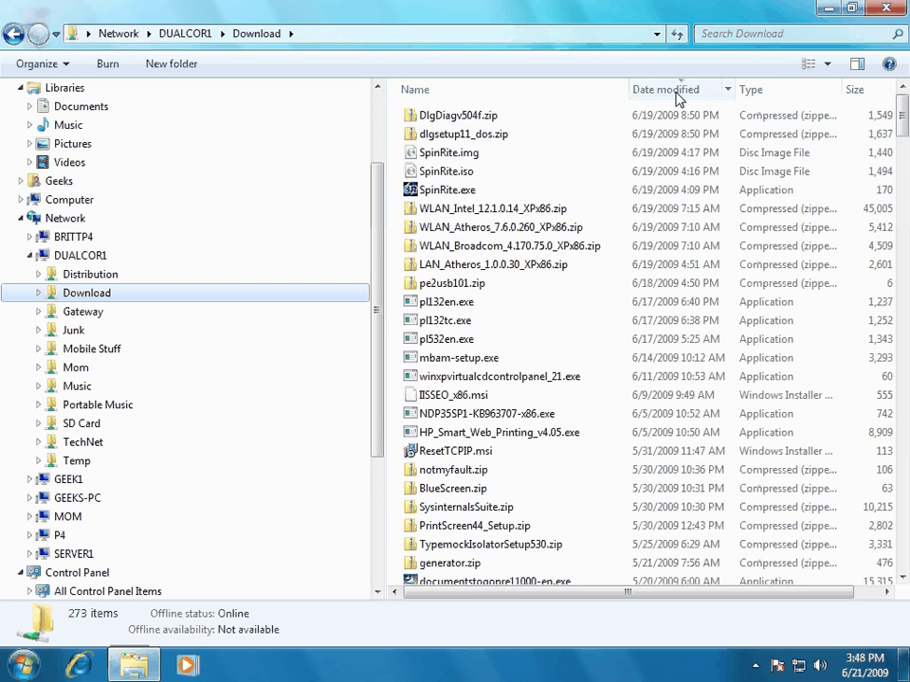
click(676, 94)
click(677, 94)
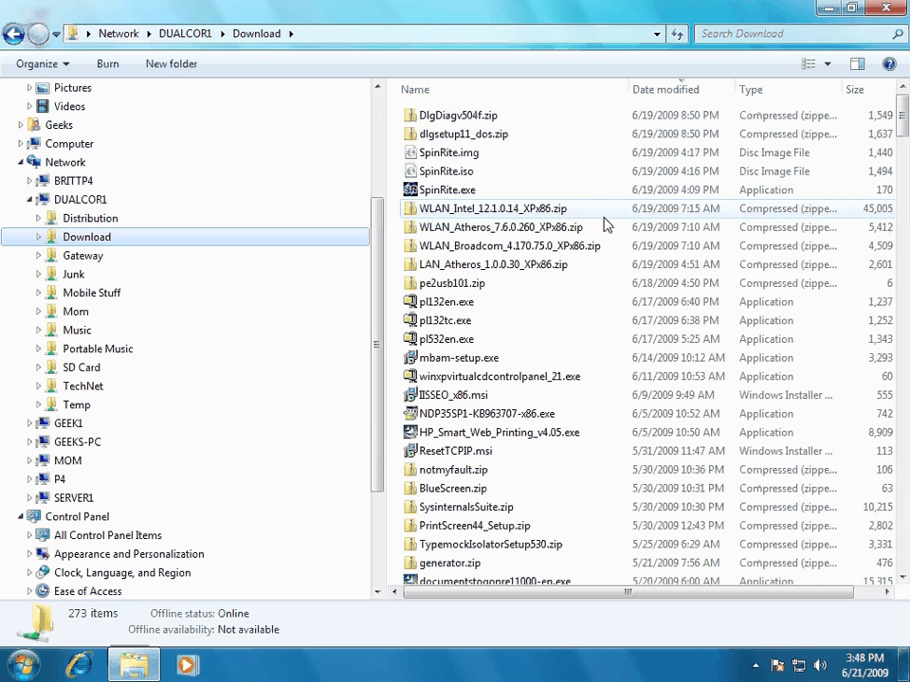
click(890, 8)
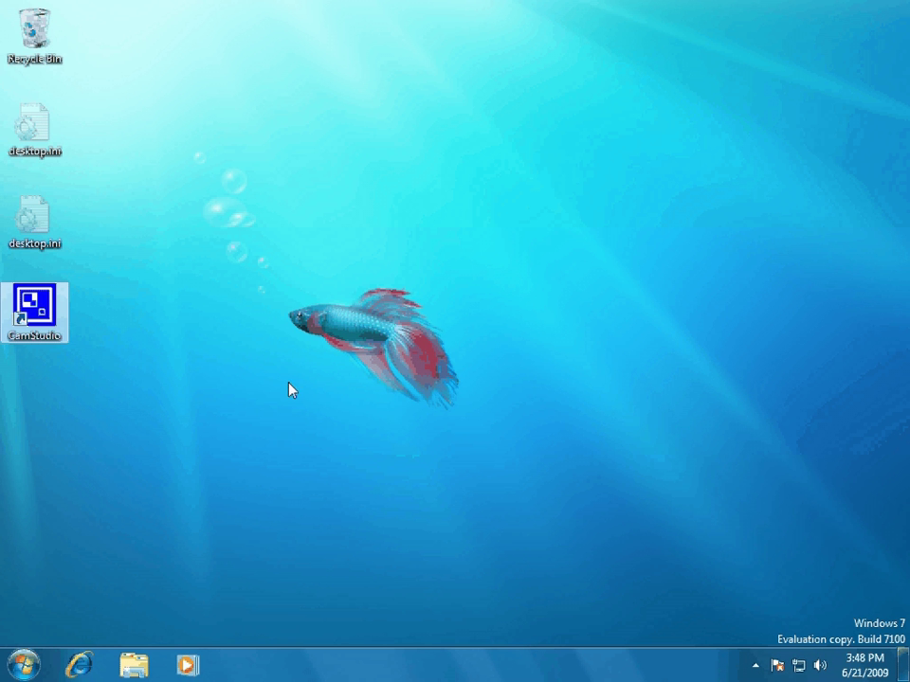
click(294, 375)
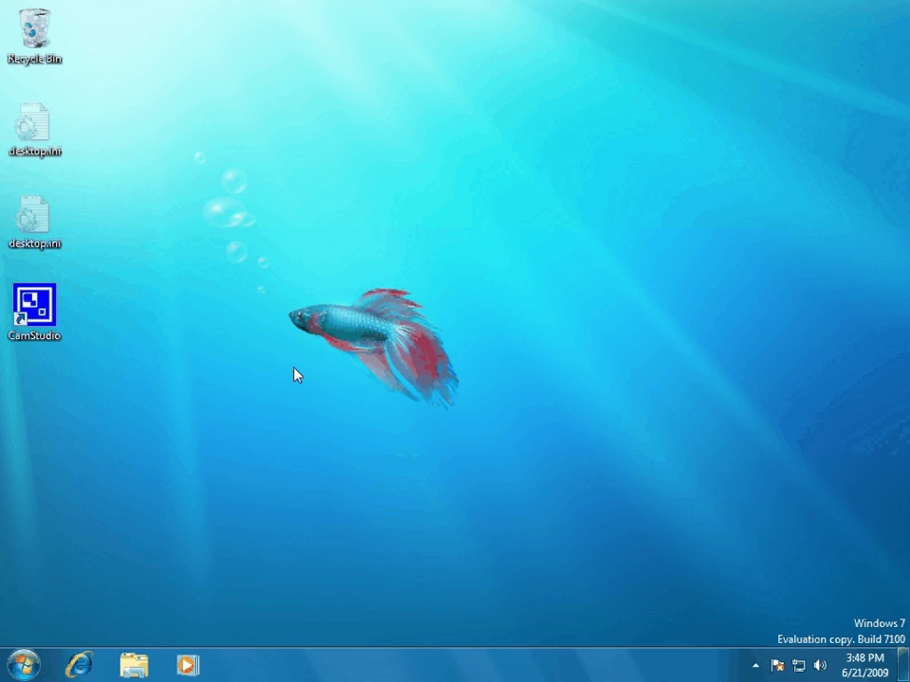